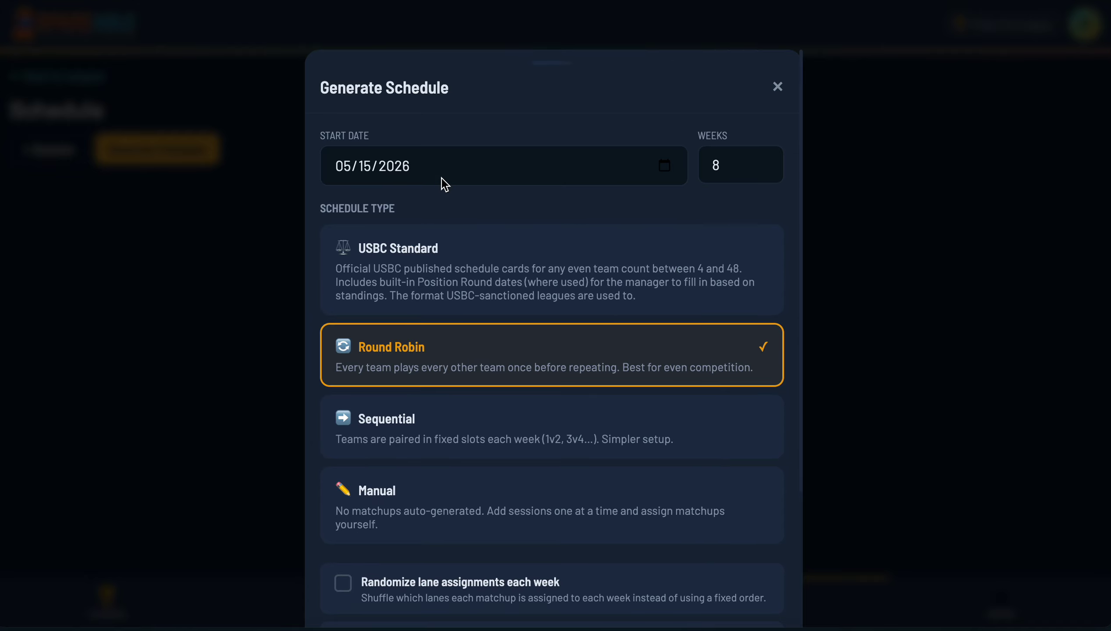
Step: Try the USBC Standard, Round Robin, Sequential and Manual schedule types in turn
{"action": "left_click", "coordinate": [529, 273]}
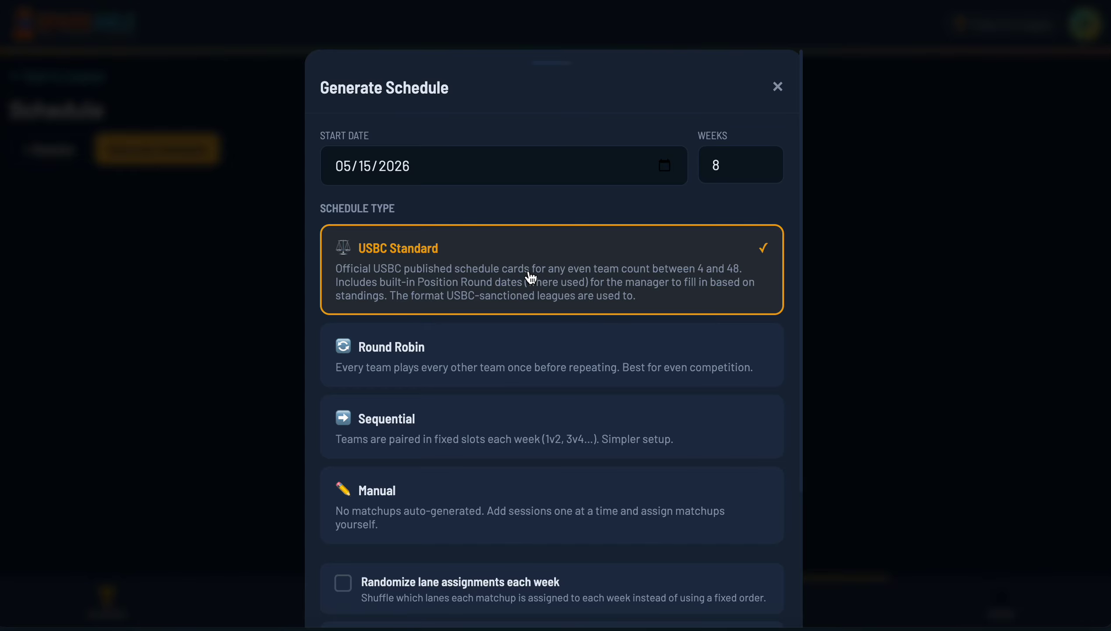
{"action": "left_click", "coordinate": [541, 349]}
{"action": "left_click", "coordinate": [523, 435]}
{"action": "scroll", "coordinate": [523, 435], "scroll_direction": "down", "scroll_amount": 1}
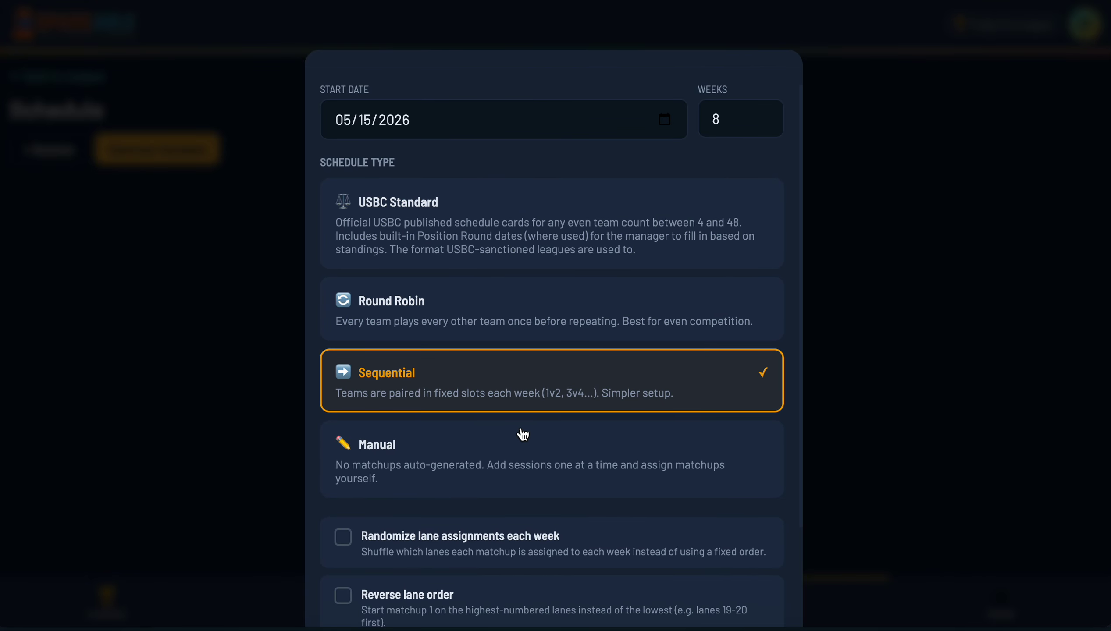
{"action": "left_click", "coordinate": [547, 471]}
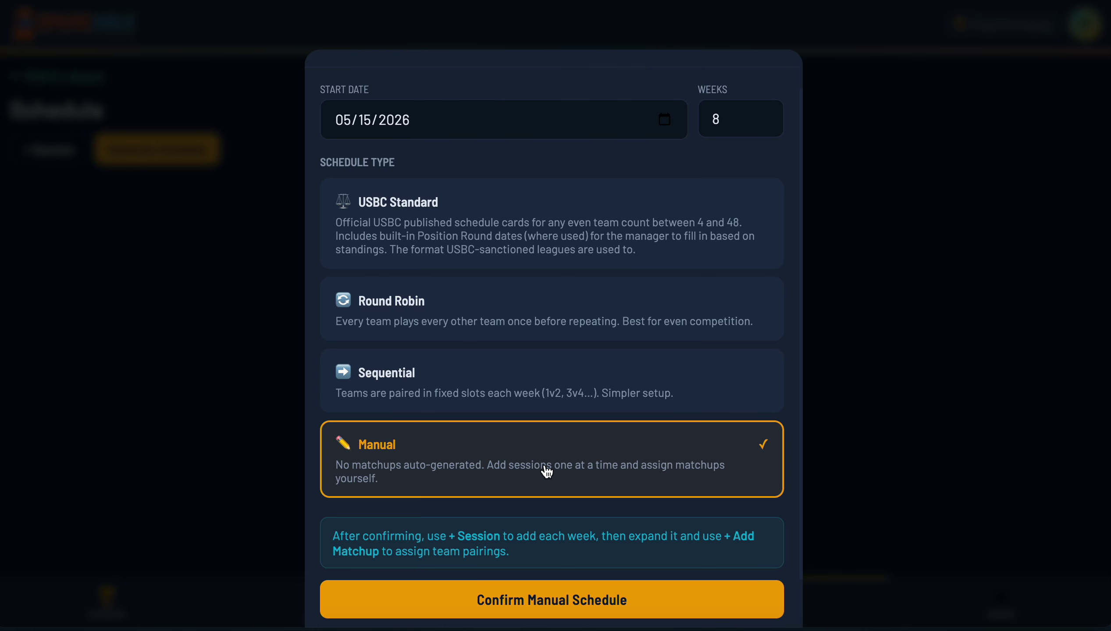
{"action": "scroll", "coordinate": [546, 472], "scroll_direction": "down", "scroll_amount": 1}
Step: Choose the USBC Standard schedule type and continue to the review of dates and off weeks
{"action": "left_click", "coordinate": [547, 164]}
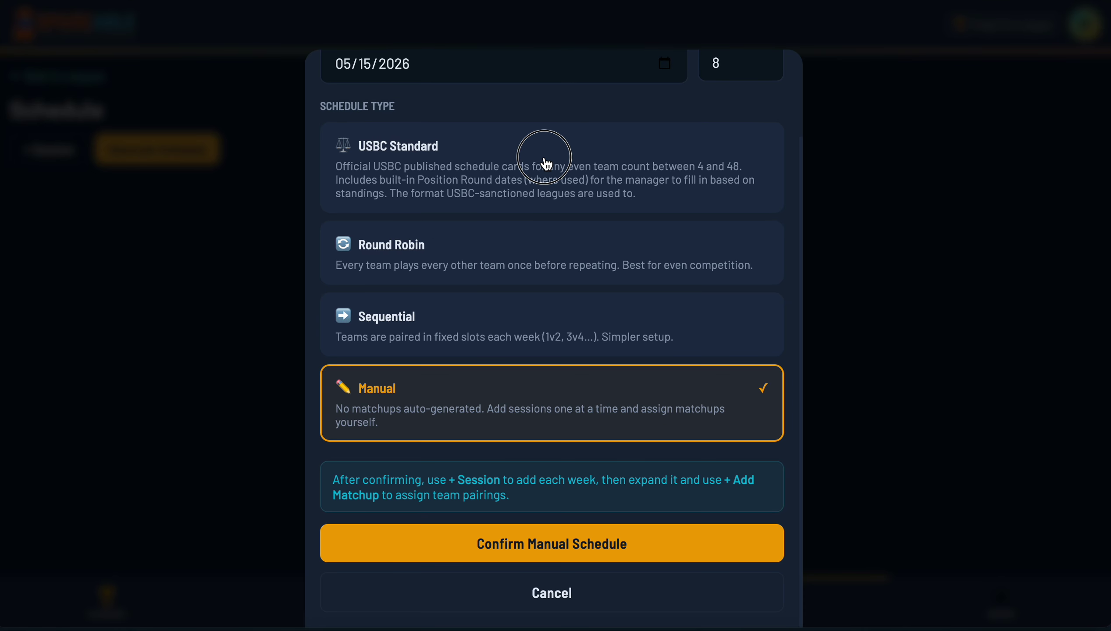
{"action": "scroll", "coordinate": [531, 169], "scroll_direction": "up", "scroll_amount": 2}
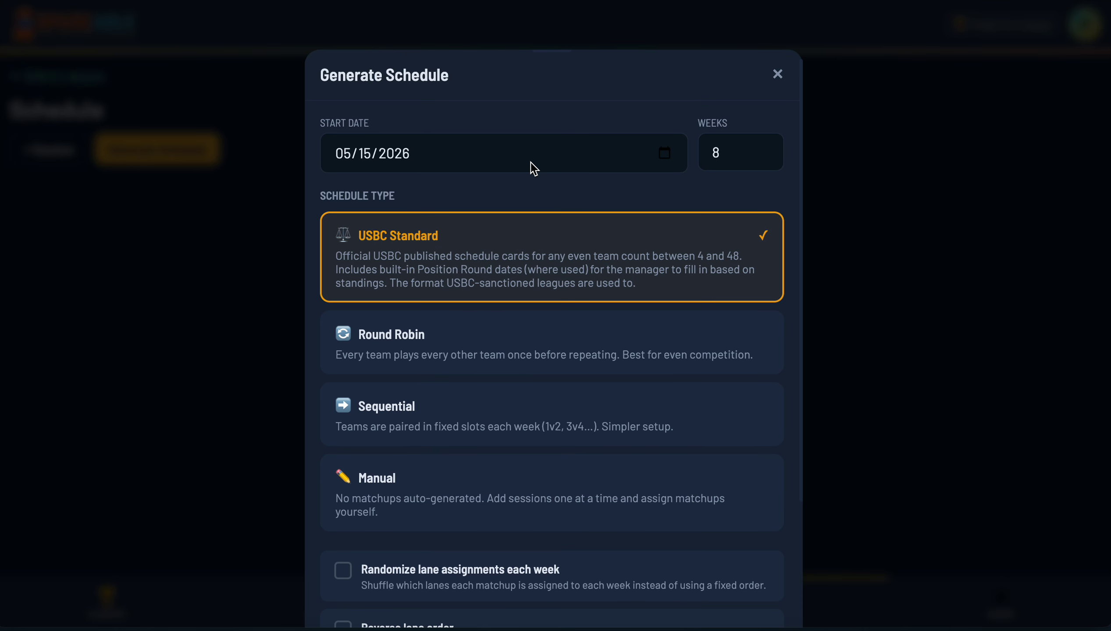
{"action": "scroll", "coordinate": [542, 279], "scroll_direction": "down", "scroll_amount": 1}
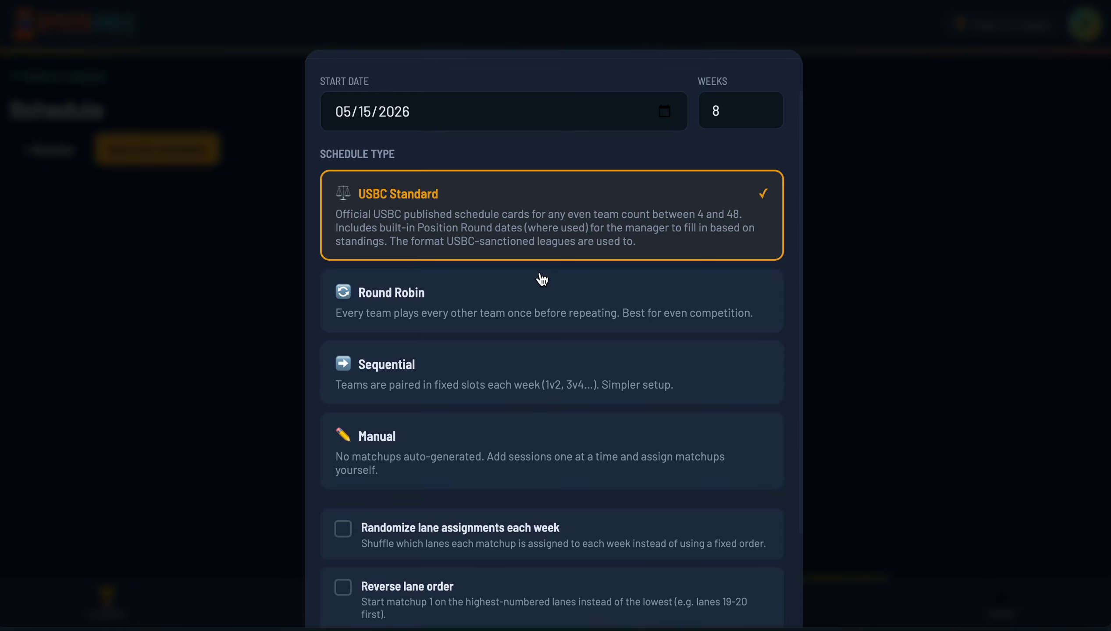
{"action": "scroll", "coordinate": [542, 280], "scroll_direction": "down", "scroll_amount": 1}
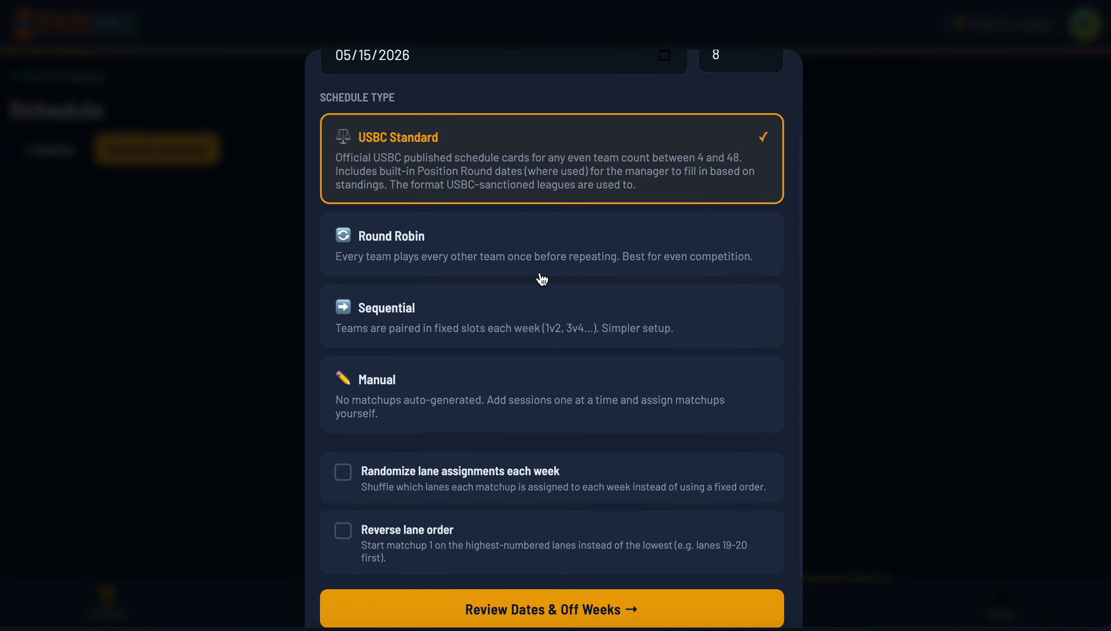
{"action": "scroll", "coordinate": [542, 280], "scroll_direction": "down", "scroll_amount": 2}
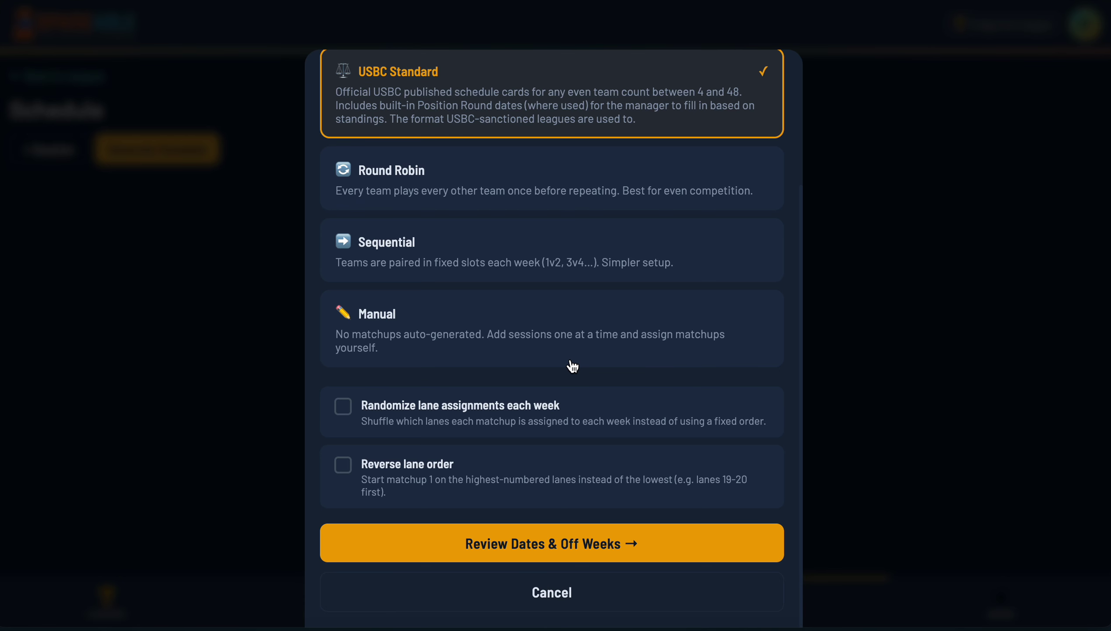
{"action": "scroll", "coordinate": [572, 366], "scroll_direction": "up", "scroll_amount": 4}
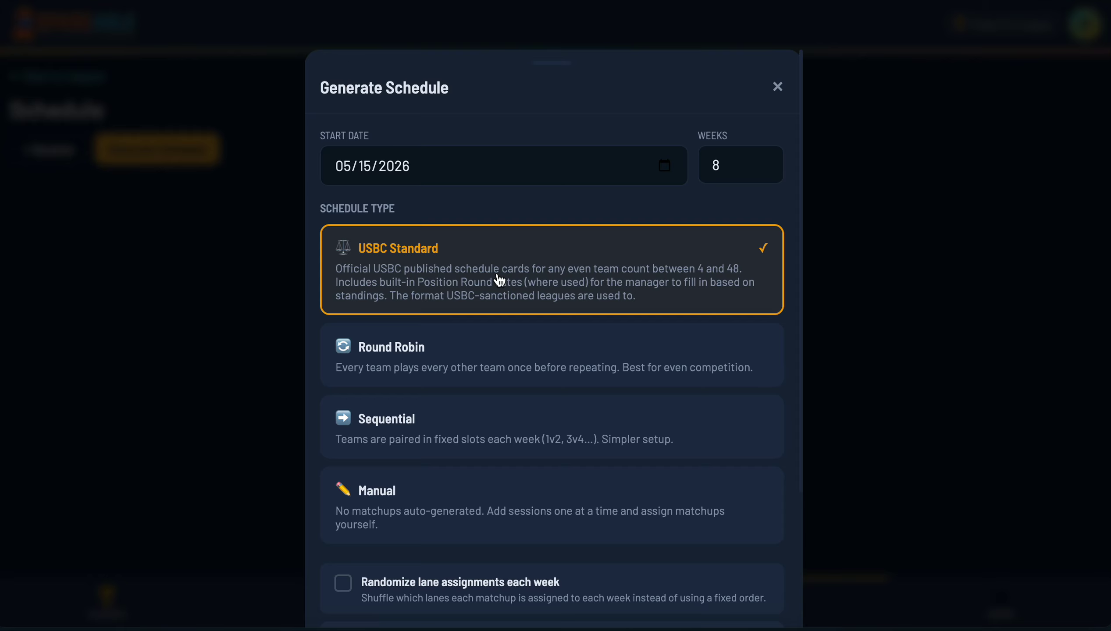
{"action": "scroll", "coordinate": [500, 280], "scroll_direction": "down", "scroll_amount": 4}
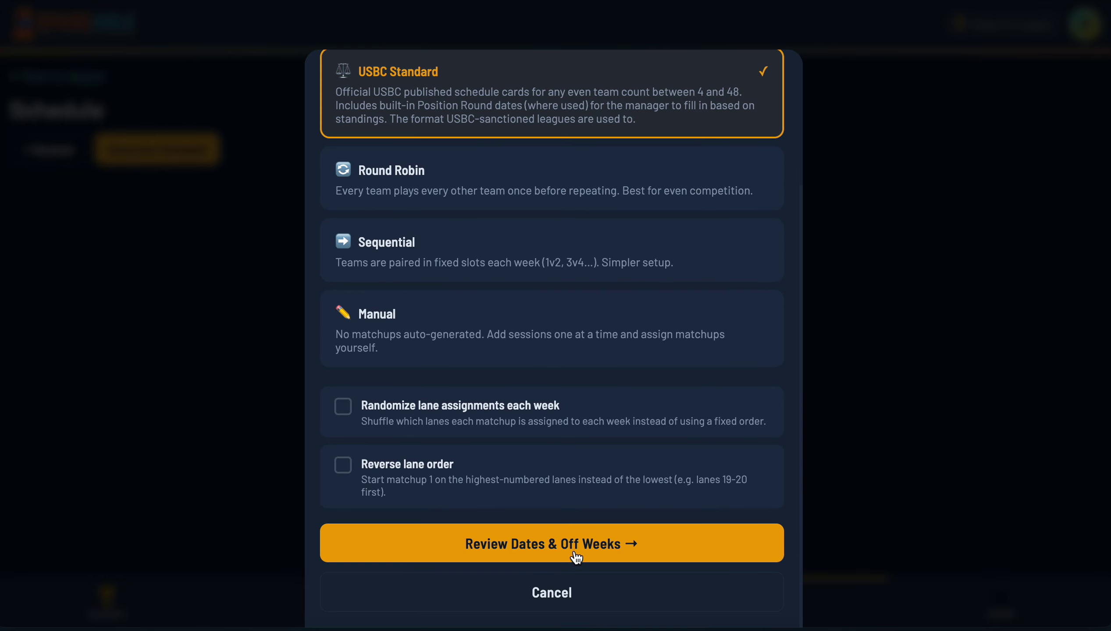
{"action": "left_click", "coordinate": [547, 549]}
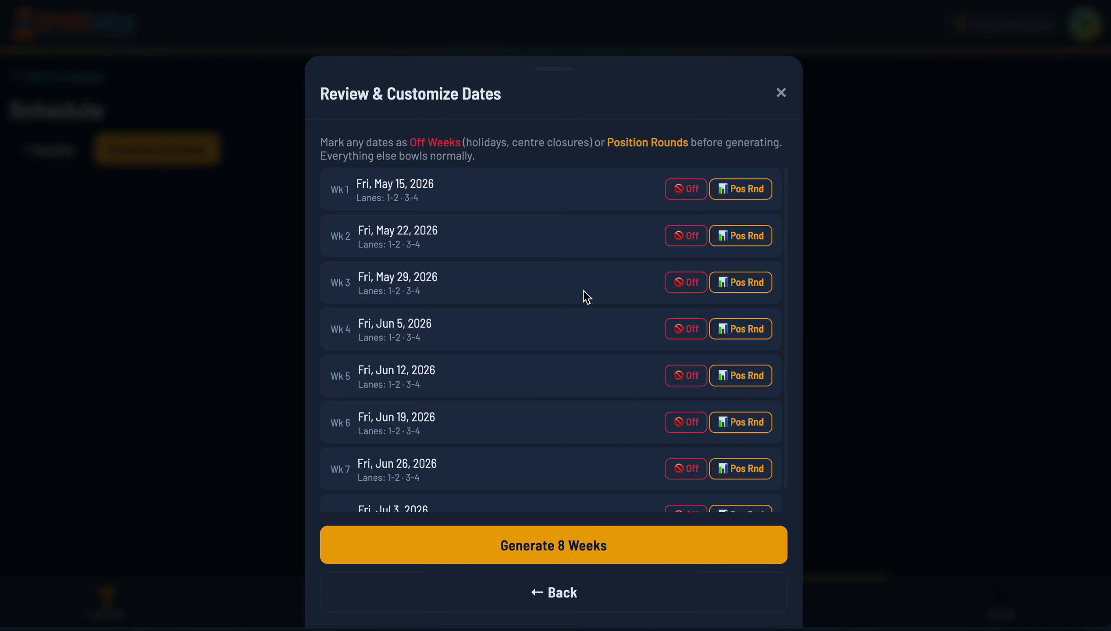
Step: Review the weekly dates and lanes from May 15 to July 3, 2026, and generate the 8-week schedule
{"action": "scroll", "coordinate": [583, 291], "scroll_direction": "down", "scroll_amount": 1}
{"action": "scroll", "coordinate": [583, 290], "scroll_direction": "up", "scroll_amount": 1}
{"action": "scroll", "coordinate": [442, 424], "scroll_direction": "down", "scroll_amount": 1}
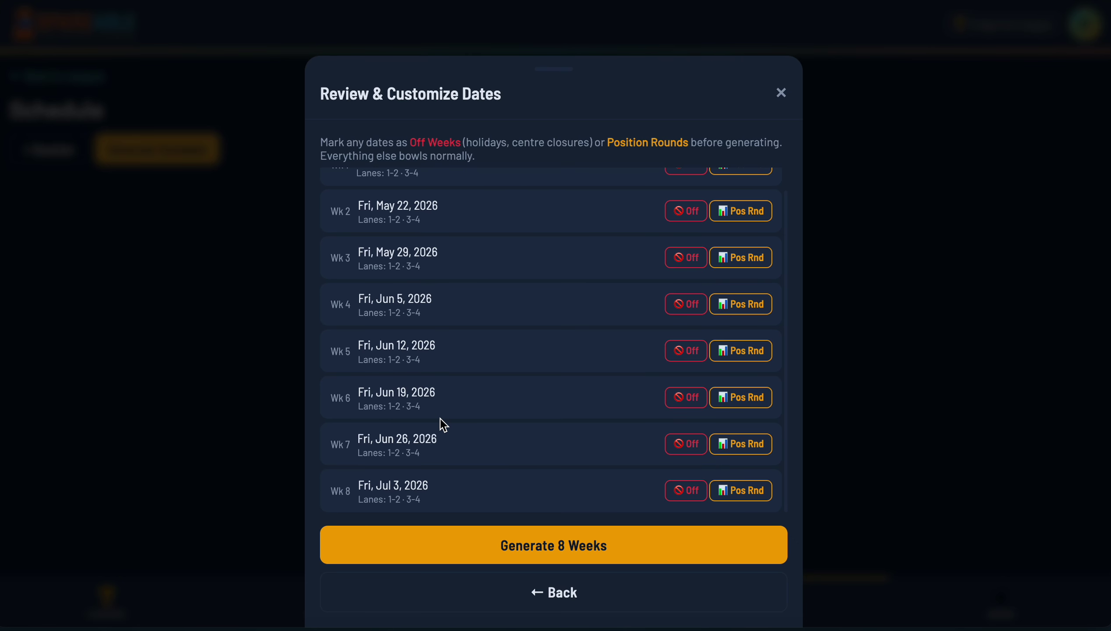
{"action": "scroll", "coordinate": [474, 371], "scroll_direction": "up", "scroll_amount": 1}
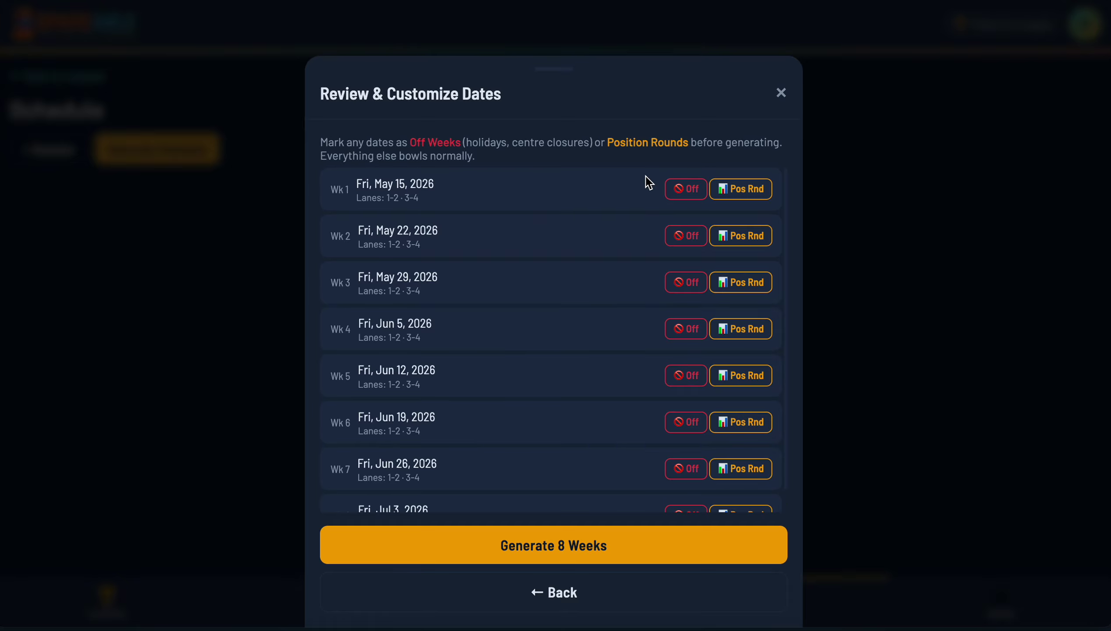
{"action": "scroll", "coordinate": [647, 181], "scroll_direction": "down", "scroll_amount": 1}
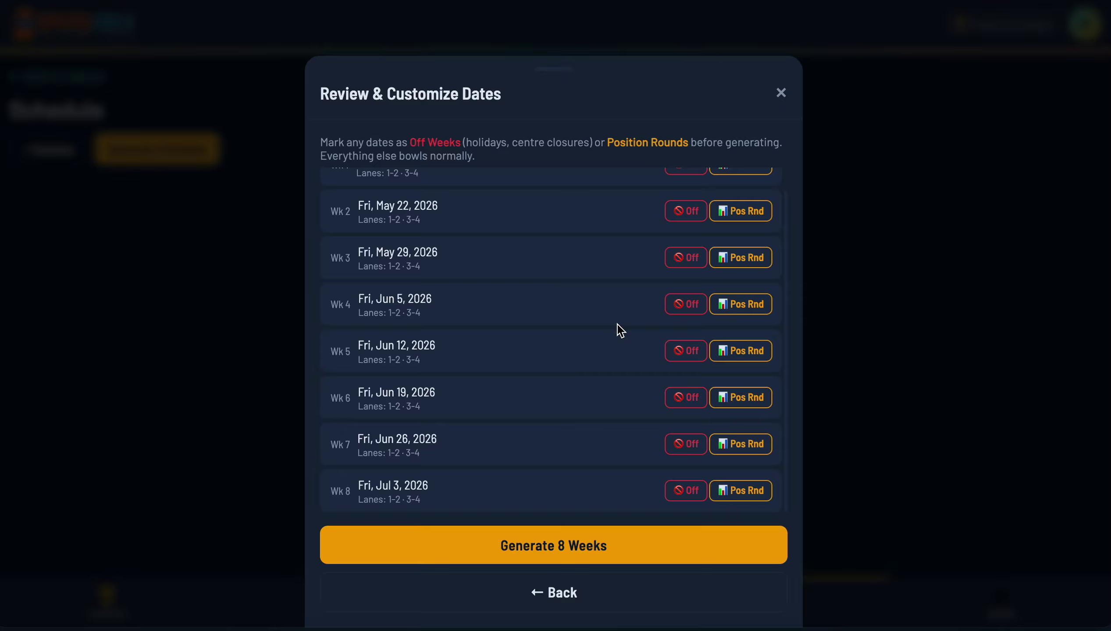
{"action": "scroll", "coordinate": [620, 329], "scroll_direction": "up", "scroll_amount": 1}
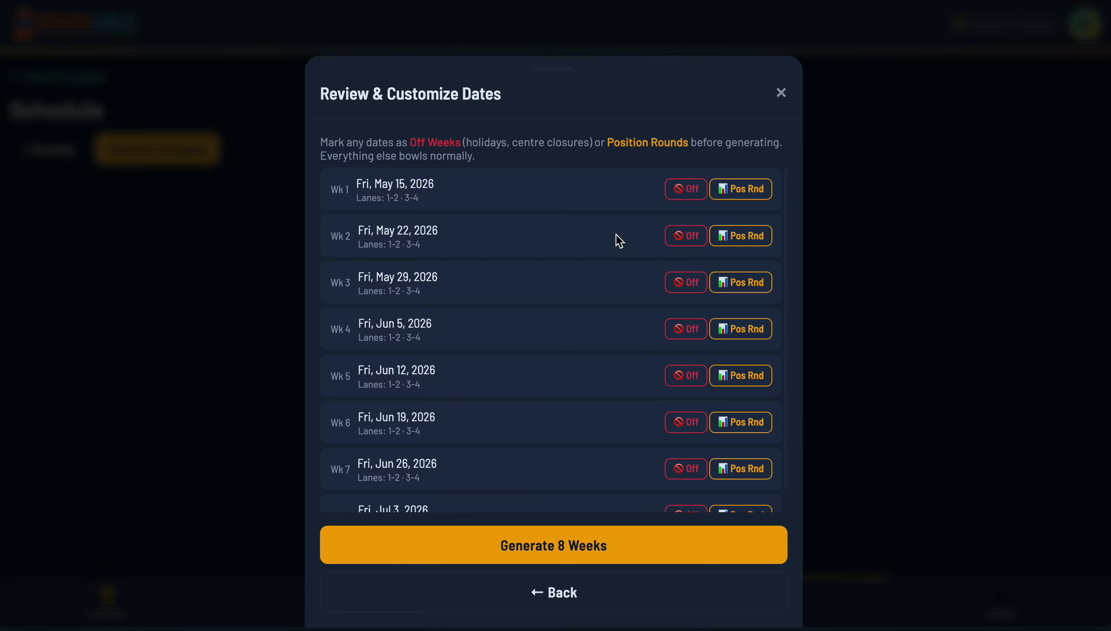
{"action": "scroll", "coordinate": [489, 397], "scroll_direction": "down", "scroll_amount": 1}
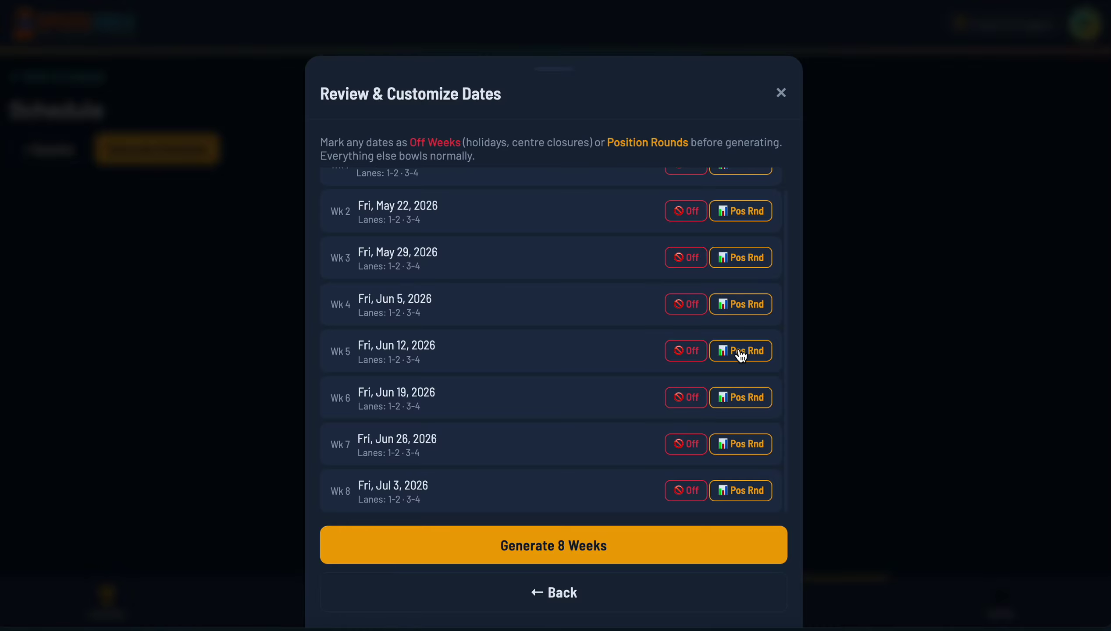
{"action": "scroll", "coordinate": [470, 345], "scroll_direction": "up", "scroll_amount": 1}
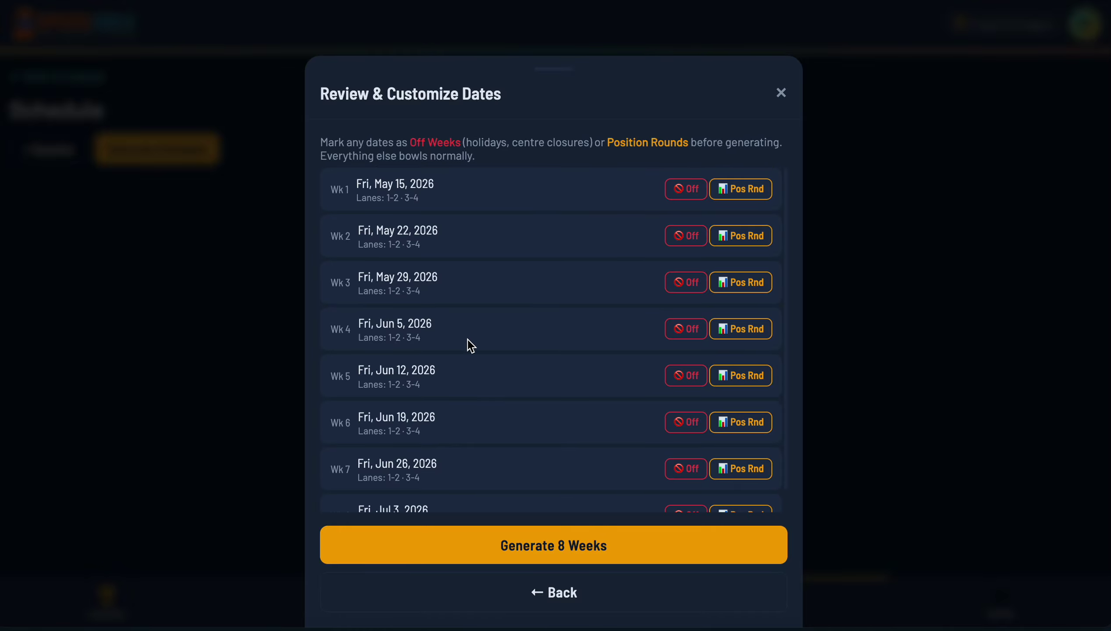
{"action": "left_click", "coordinate": [527, 545]}
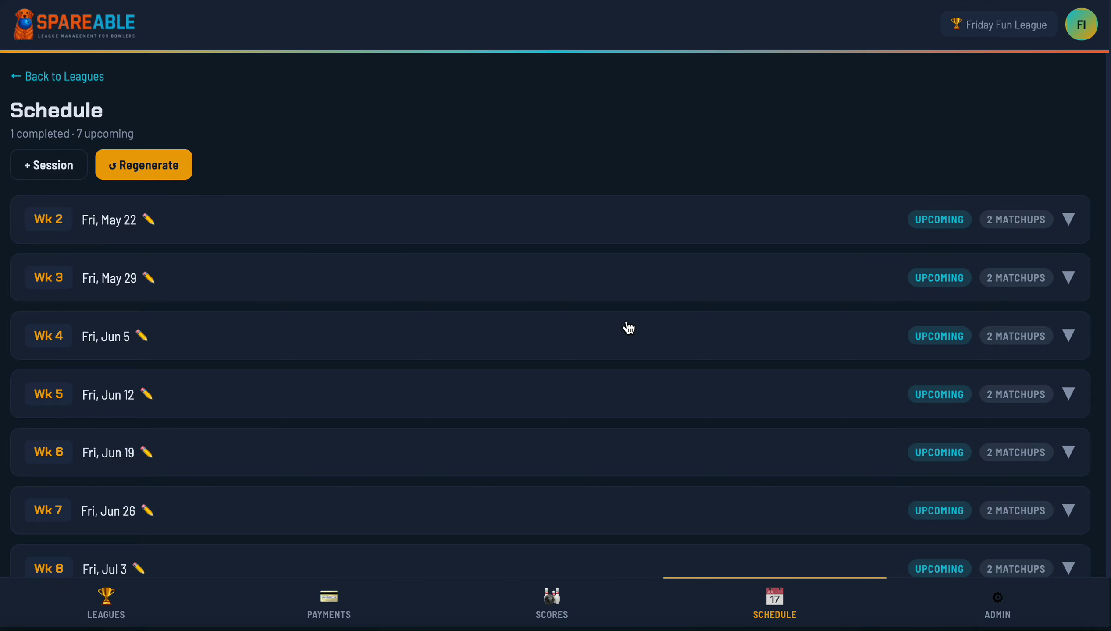
Step: Look through the generated weeks and expand the previous sessions list
{"action": "scroll", "coordinate": [629, 328], "scroll_direction": "down", "scroll_amount": 2}
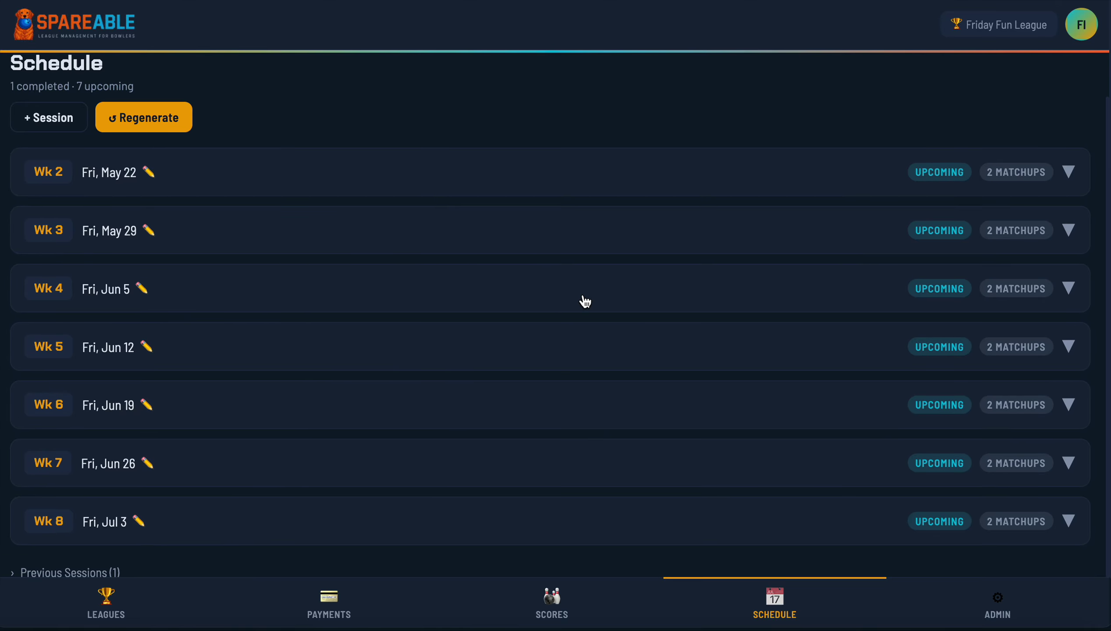
{"action": "scroll", "coordinate": [583, 300], "scroll_direction": "down", "scroll_amount": 2}
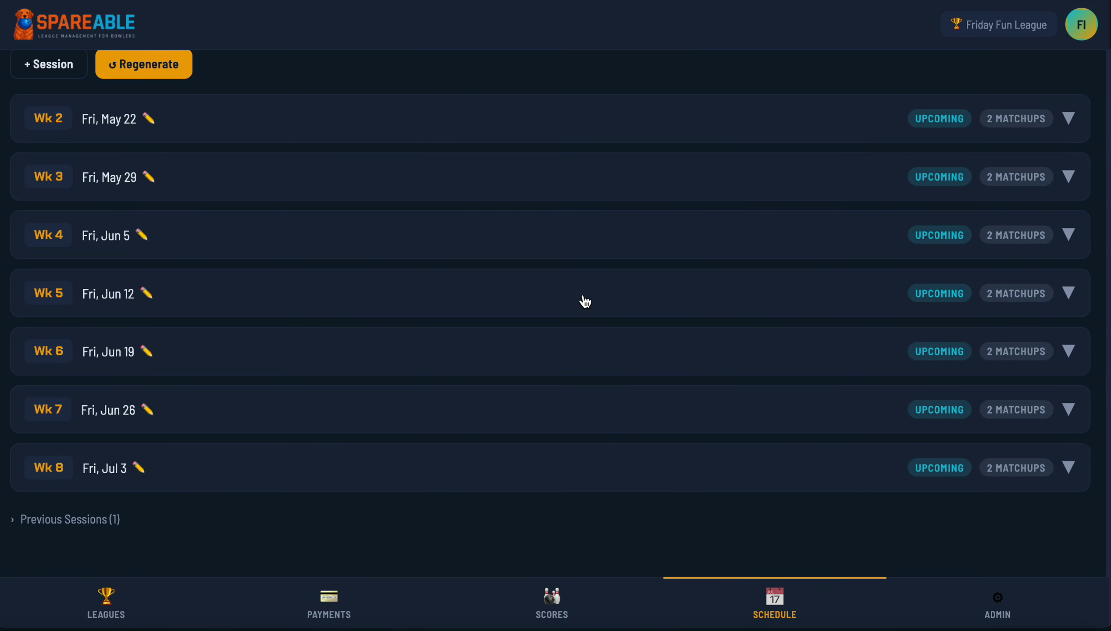
{"action": "left_click", "coordinate": [82, 519]}
{"action": "scroll", "coordinate": [307, 485], "scroll_direction": "down", "scroll_amount": 1}
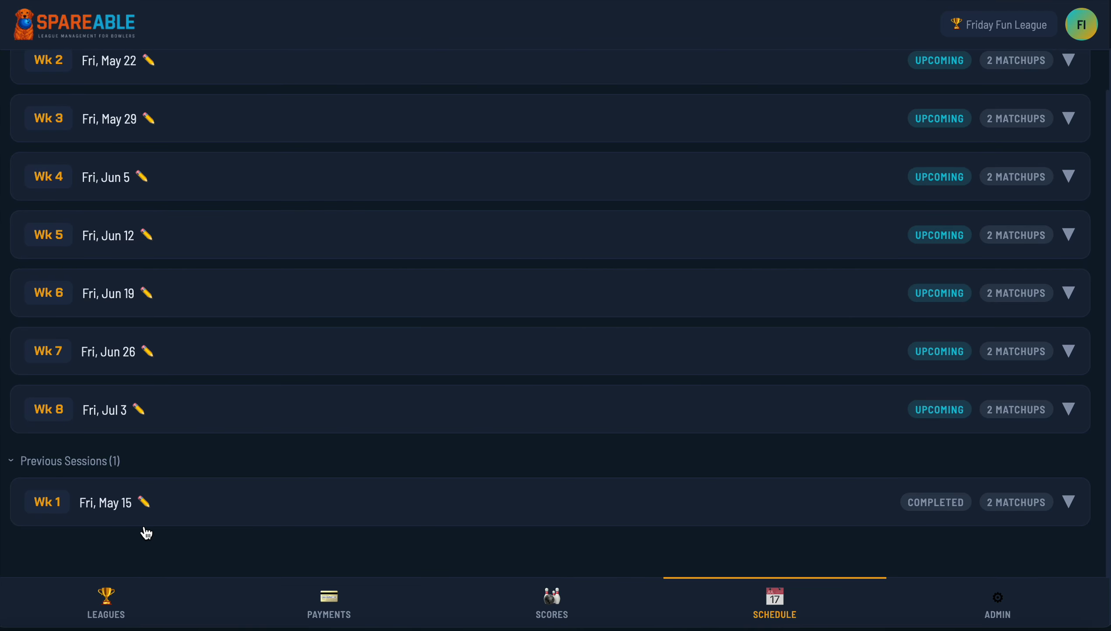
{"action": "scroll", "coordinate": [603, 487], "scroll_direction": "up", "scroll_amount": 1}
{"action": "scroll", "coordinate": [603, 487], "scroll_direction": "up", "scroll_amount": 2}
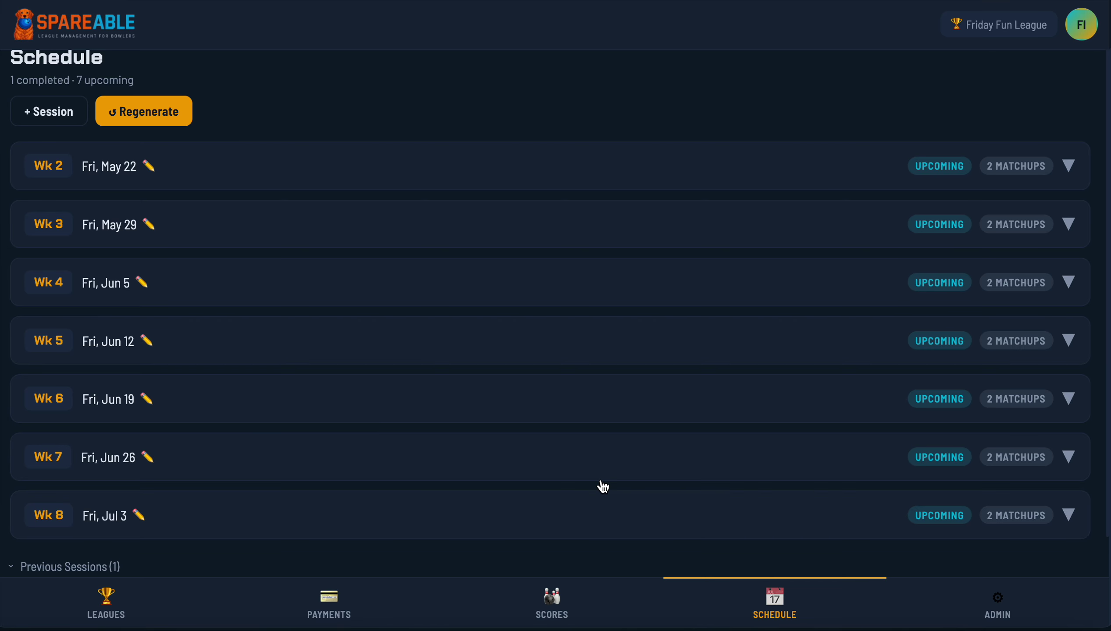
Step: Expand Week 2 and Week 3 to examine their matchups, and return to the Week 2 details
{"action": "left_click", "coordinate": [1068, 166]}
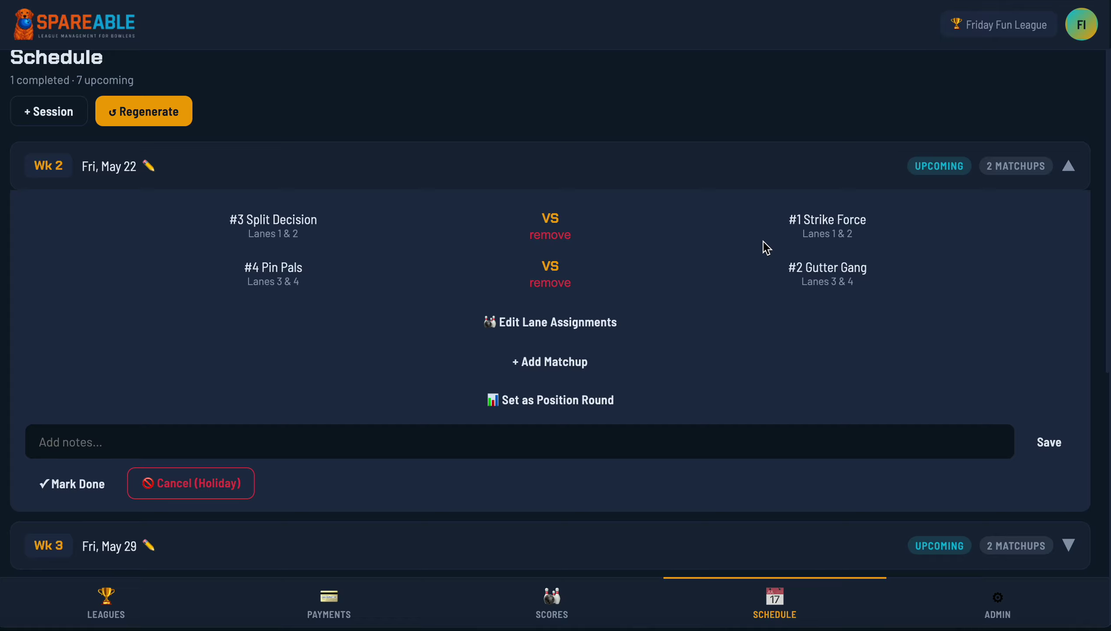
{"action": "scroll", "coordinate": [963, 434], "scroll_direction": "down", "scroll_amount": 3}
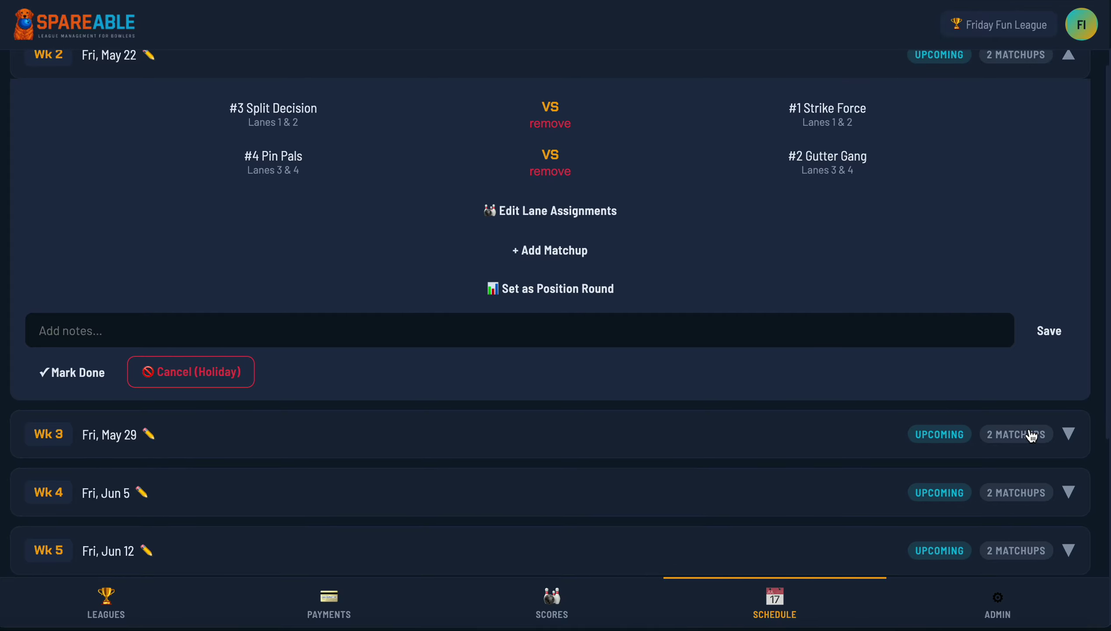
{"action": "left_click", "coordinate": [1070, 436]}
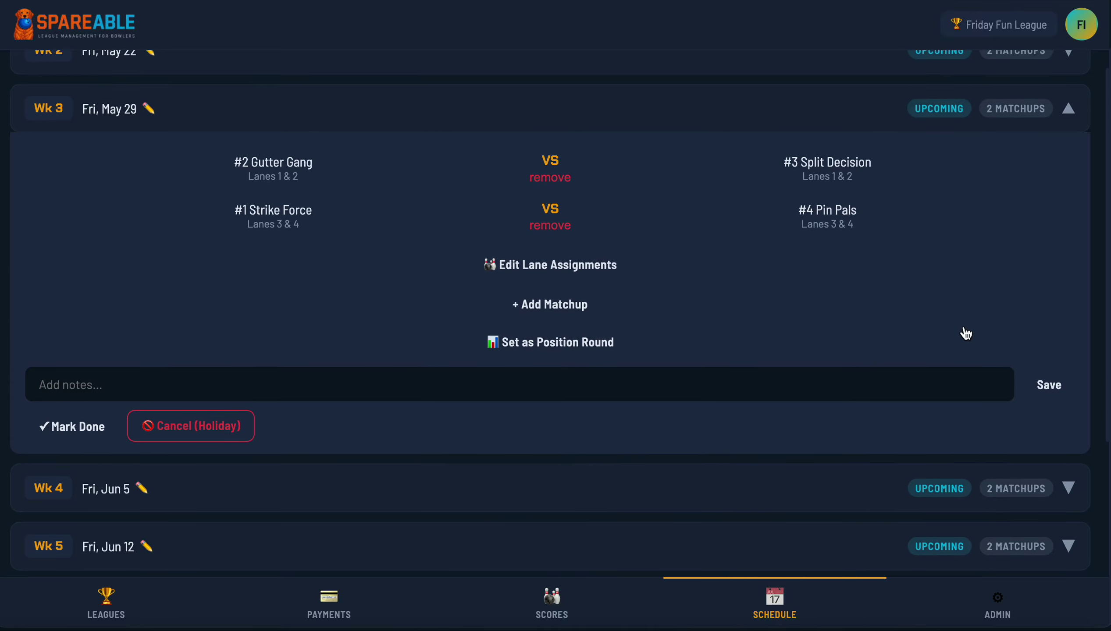
{"action": "scroll", "coordinate": [858, 312], "scroll_direction": "up", "scroll_amount": 2}
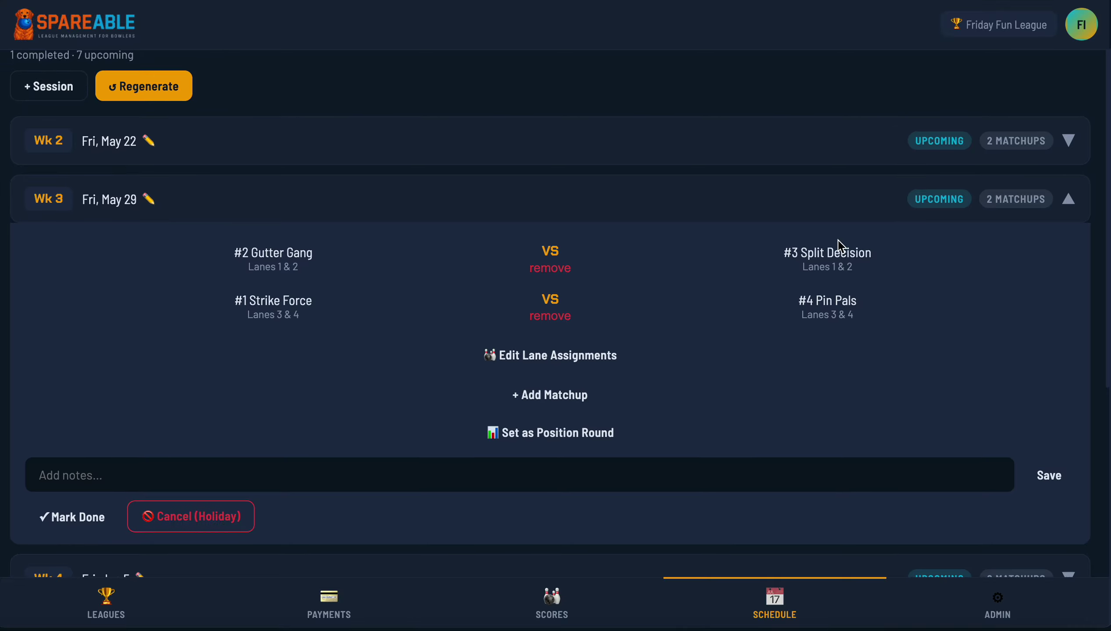
{"action": "left_click", "coordinate": [1072, 147]}
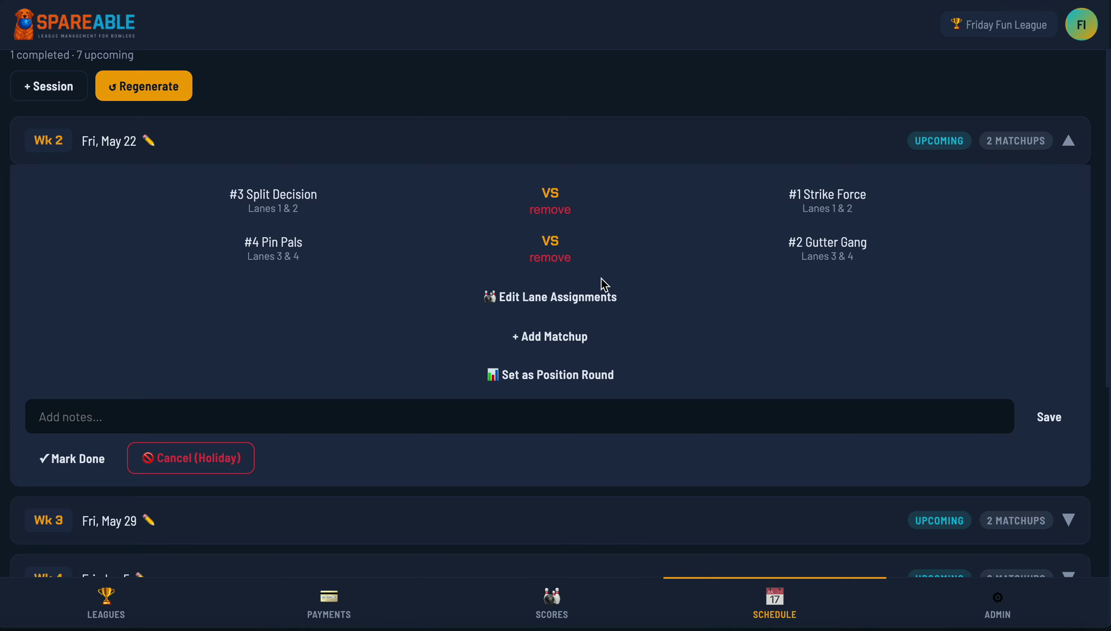
{"action": "scroll", "coordinate": [583, 302], "scroll_direction": "up", "scroll_amount": 1}
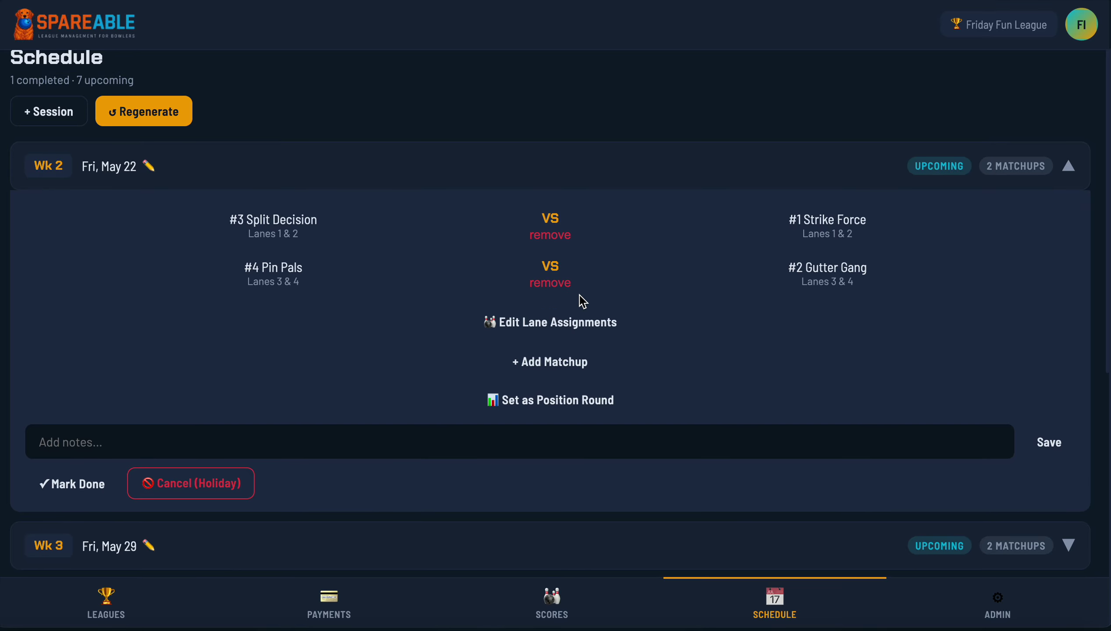
{"action": "scroll", "coordinate": [732, 361], "scroll_direction": "up", "scroll_amount": 2}
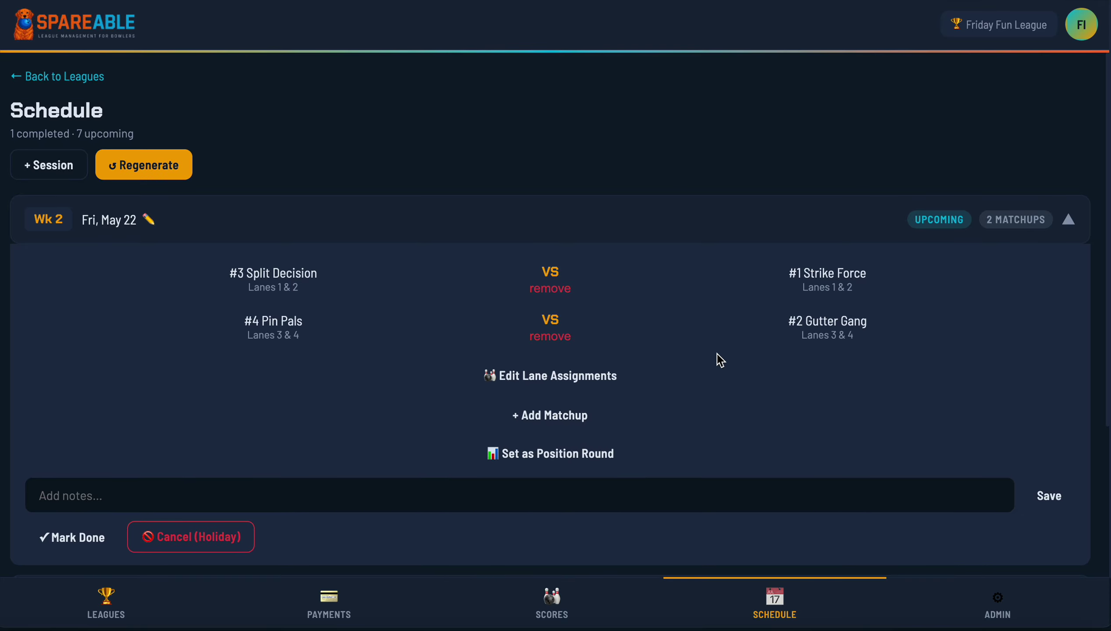
Step: View the lane assignment editor for the Week 2 matchups and leave it without saving
{"action": "left_click", "coordinate": [571, 382]}
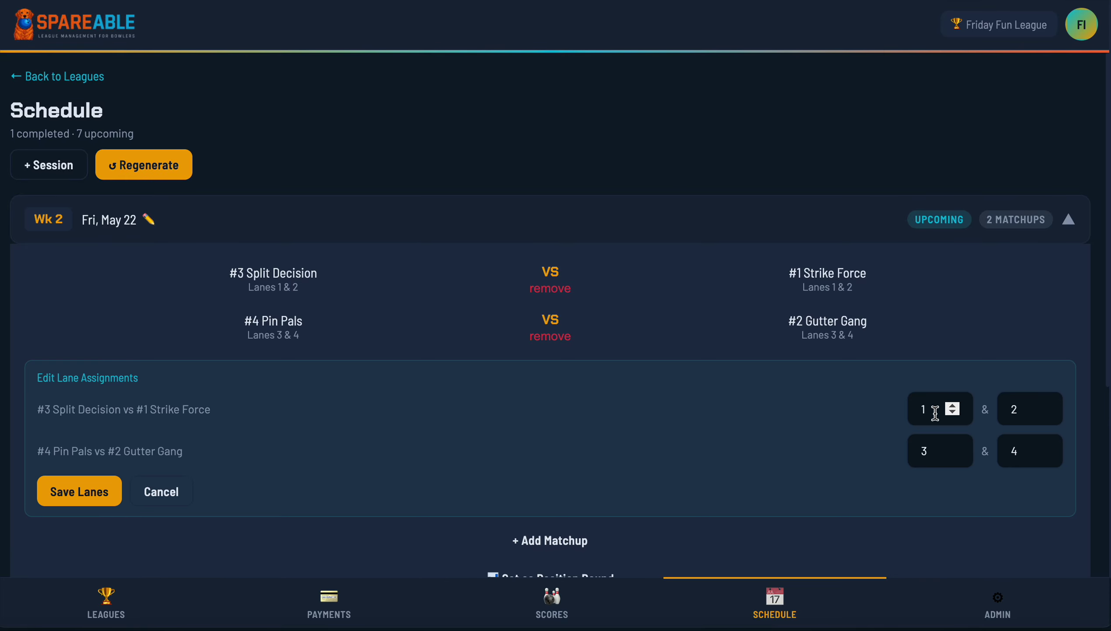
{"action": "left_click", "coordinate": [164, 493]}
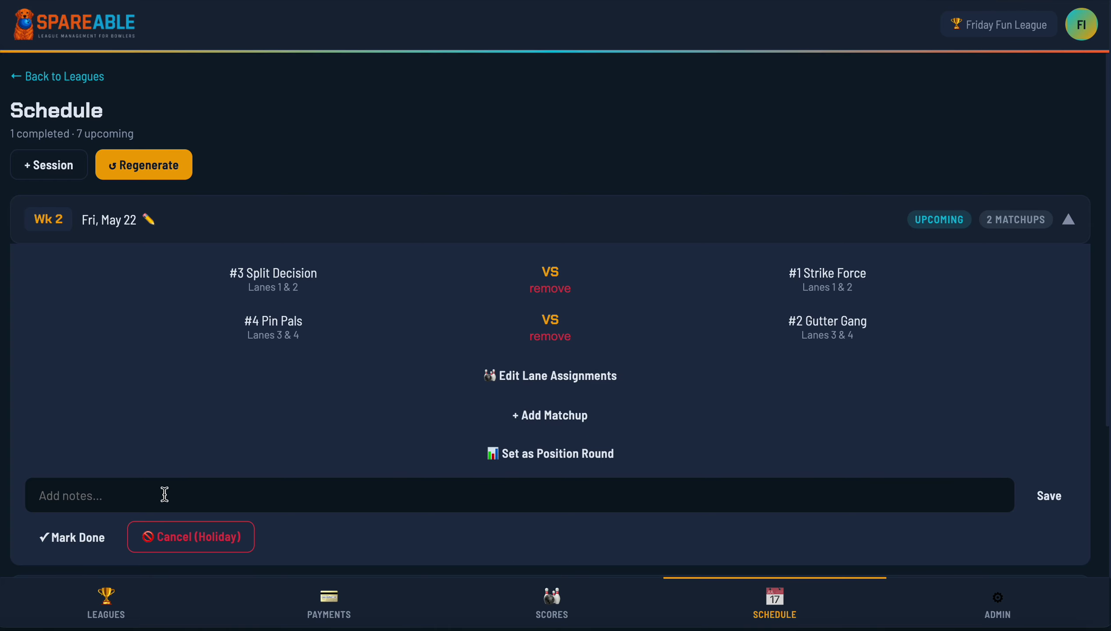
{"action": "scroll", "coordinate": [569, 384], "scroll_direction": "down", "scroll_amount": 1}
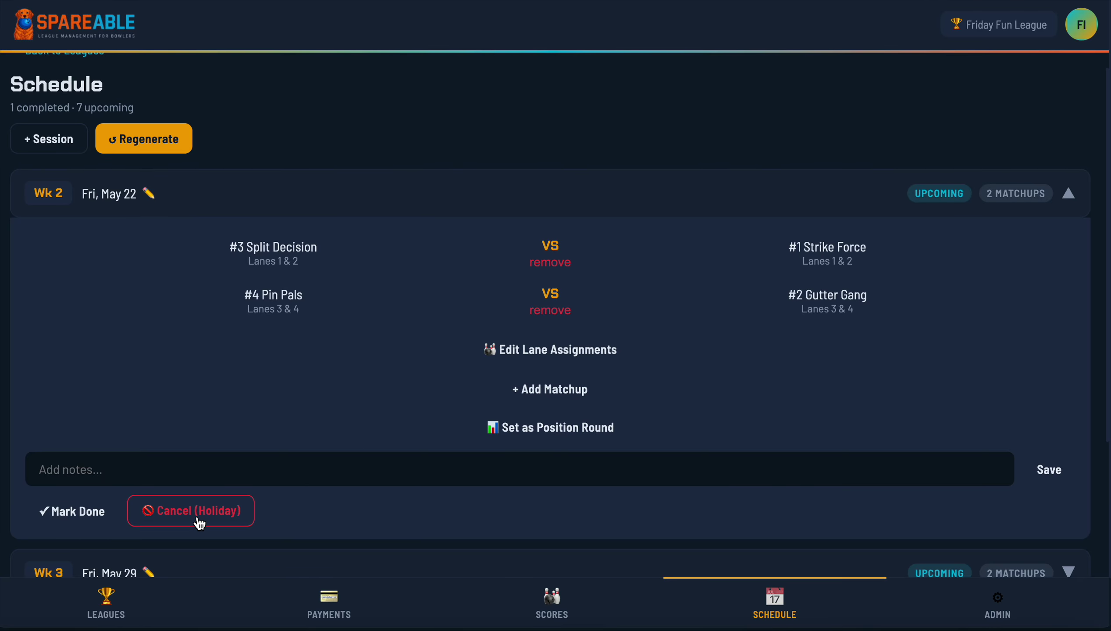
Step: Collapse Week 2, open its session date for editing, and cancel the edit
{"action": "left_click", "coordinate": [154, 195]}
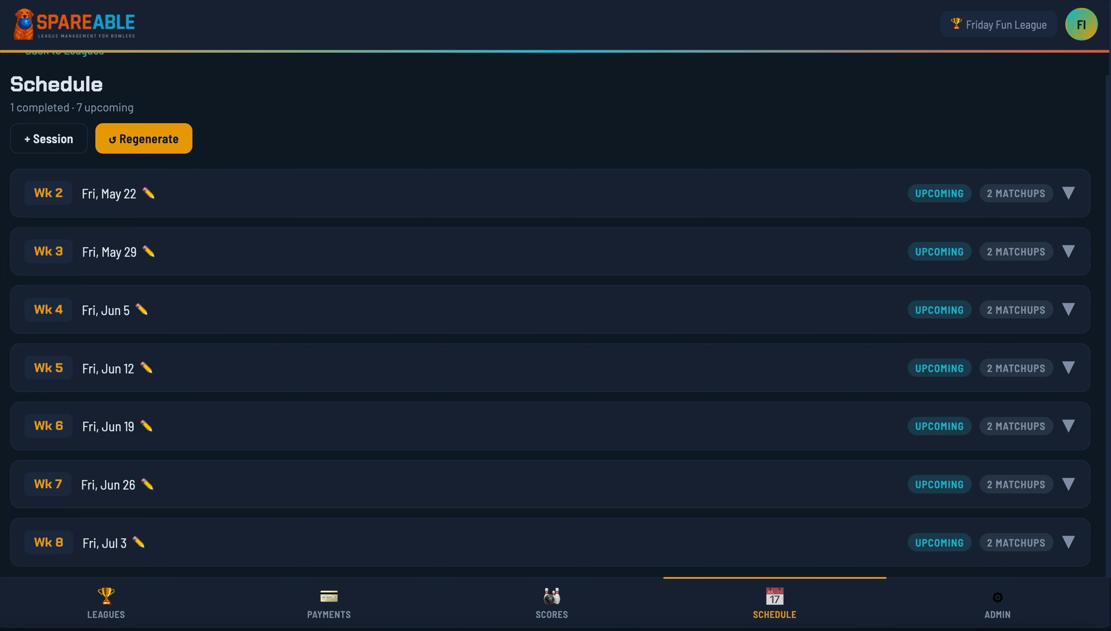
{"action": "left_click", "coordinate": [152, 197]}
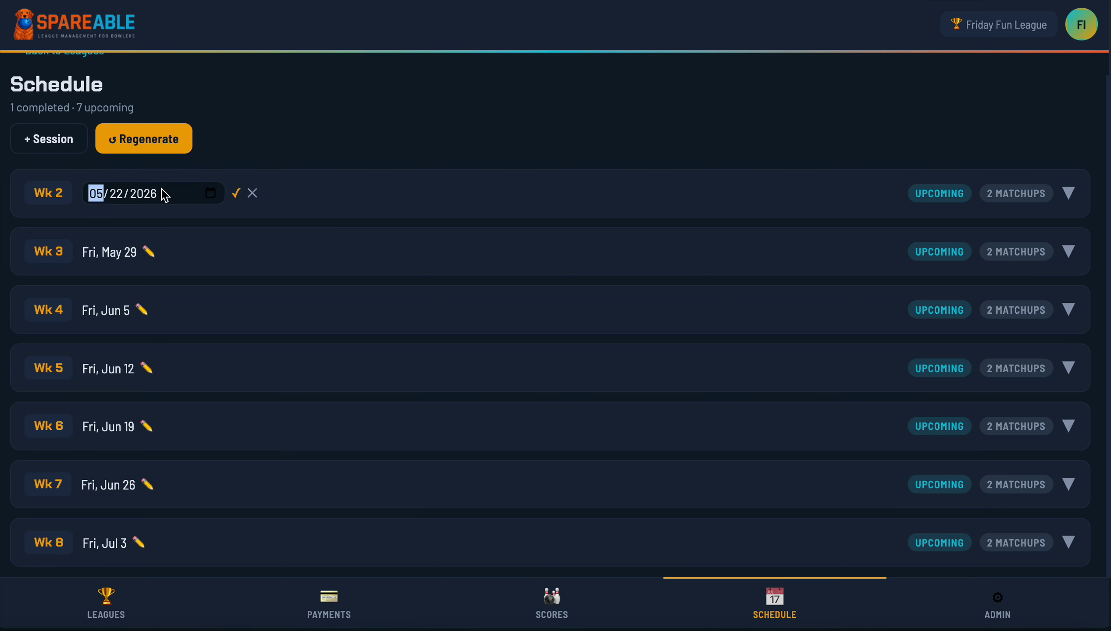
{"action": "left_click", "coordinate": [259, 195]}
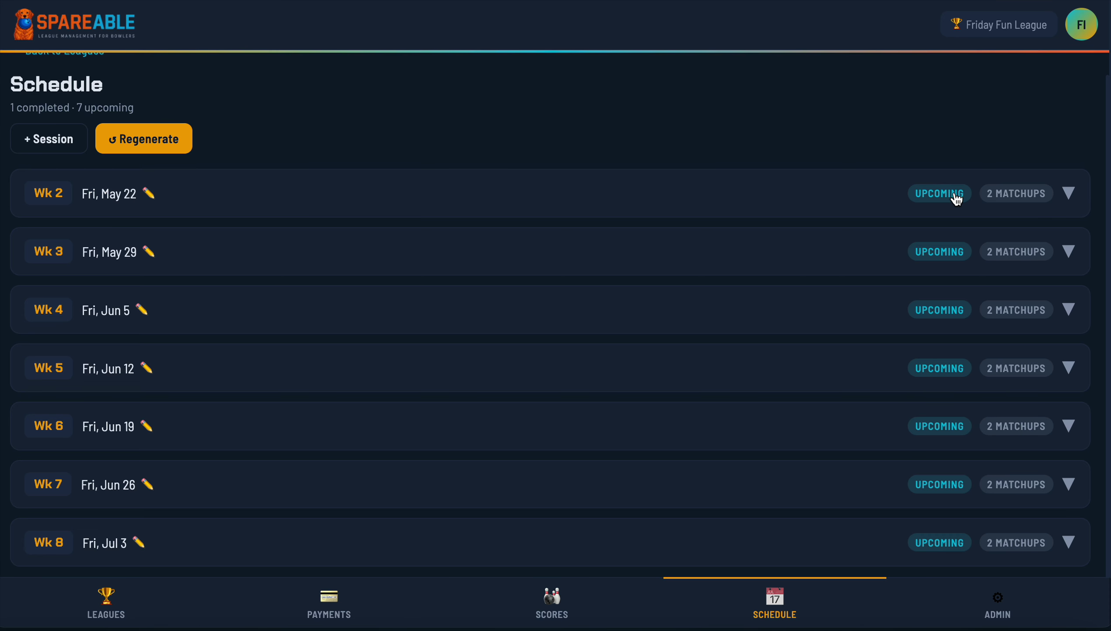
Step: Expand Week 2 to view its session options, look over the previous sessions list, and collapse Week 2 again
{"action": "left_click", "coordinate": [1069, 203]}
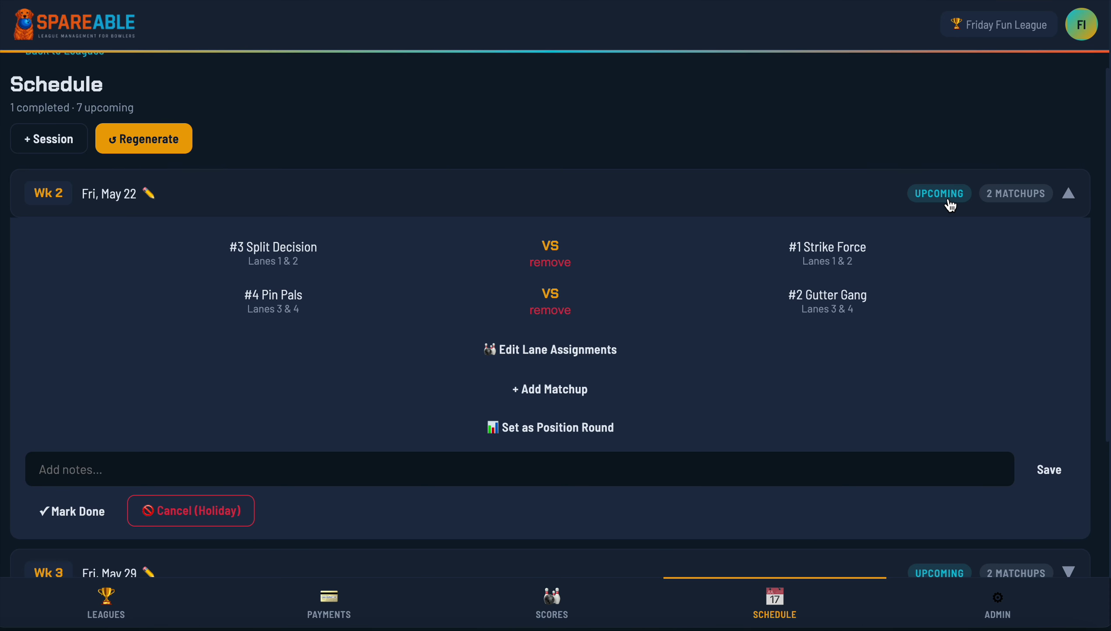
{"action": "scroll", "coordinate": [920, 207], "scroll_direction": "down", "scroll_amount": 1}
{"action": "scroll", "coordinate": [235, 483], "scroll_direction": "down", "scroll_amount": 10}
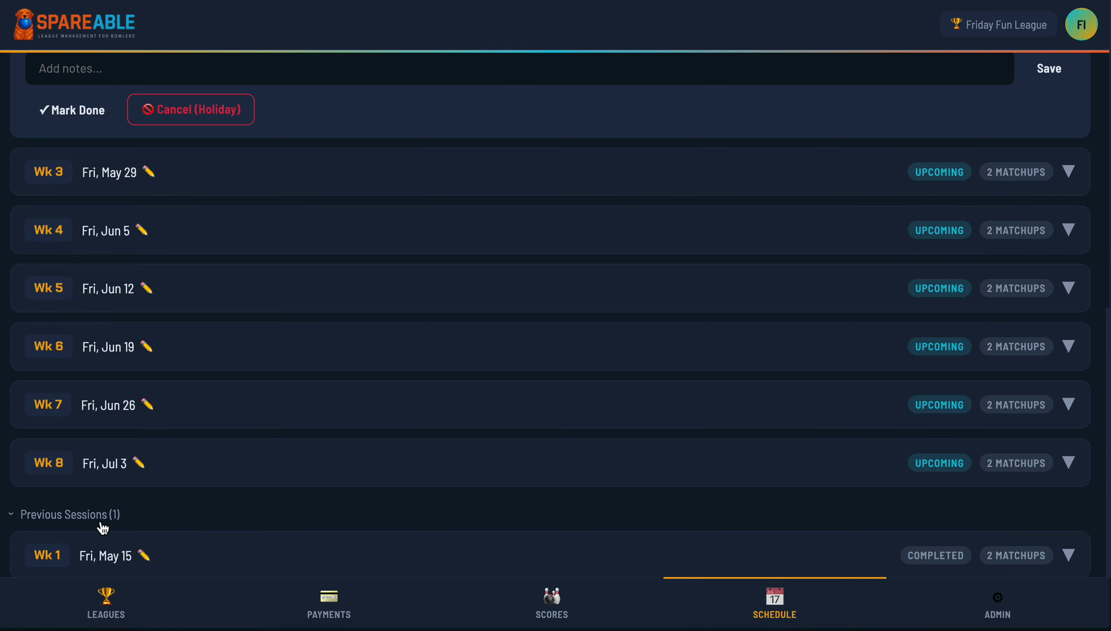
{"action": "scroll", "coordinate": [99, 525], "scroll_direction": "down", "scroll_amount": 2}
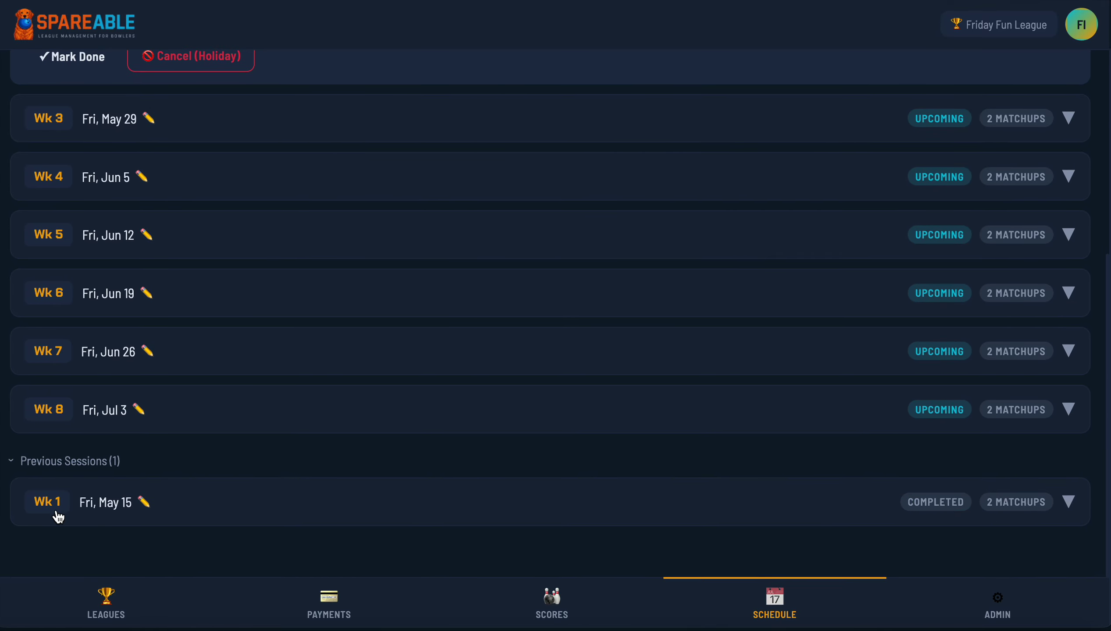
{"action": "scroll", "coordinate": [371, 438], "scroll_direction": "up", "scroll_amount": 12}
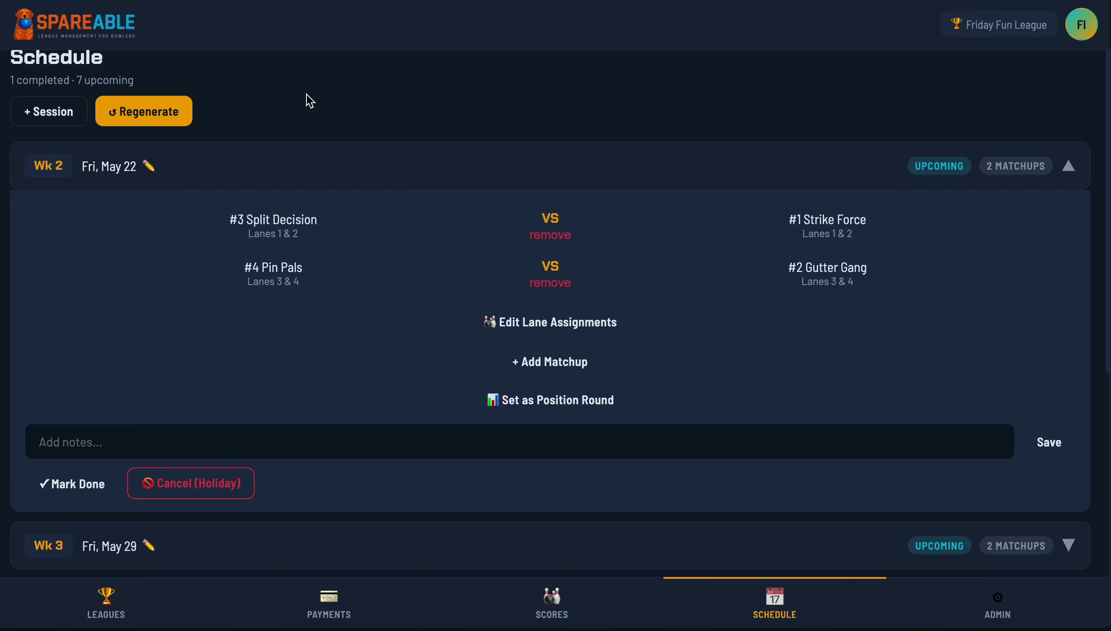
{"action": "left_click", "coordinate": [1067, 168]}
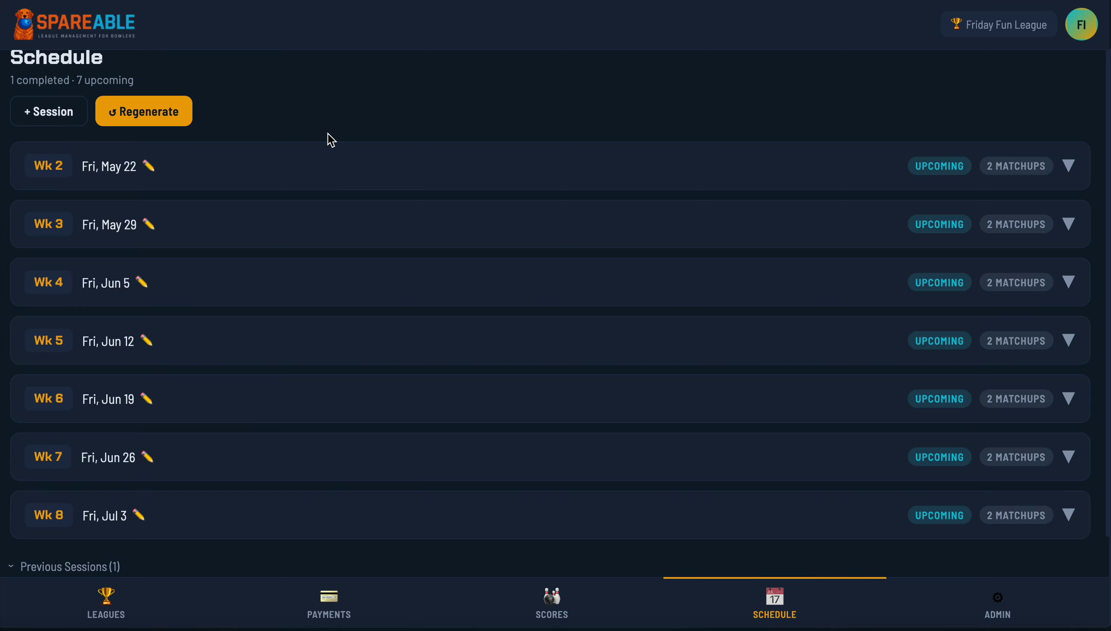
Step: Review the schedule regeneration options with keeping completed sessions enabled, and leave without regenerating
{"action": "left_click", "coordinate": [141, 116]}
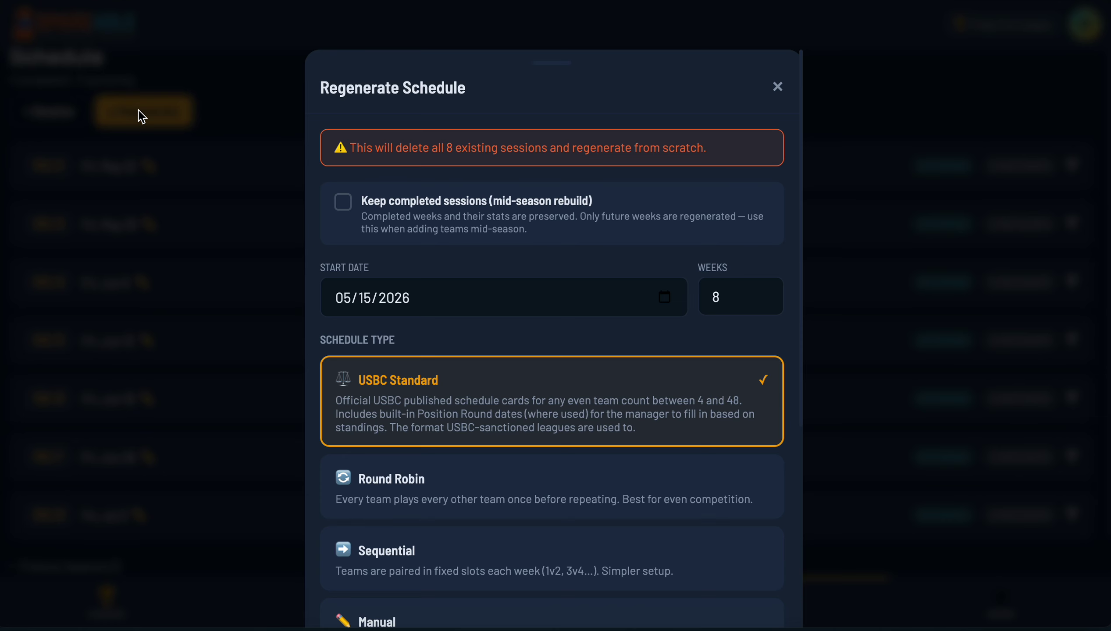
{"action": "left_click", "coordinate": [427, 207]}
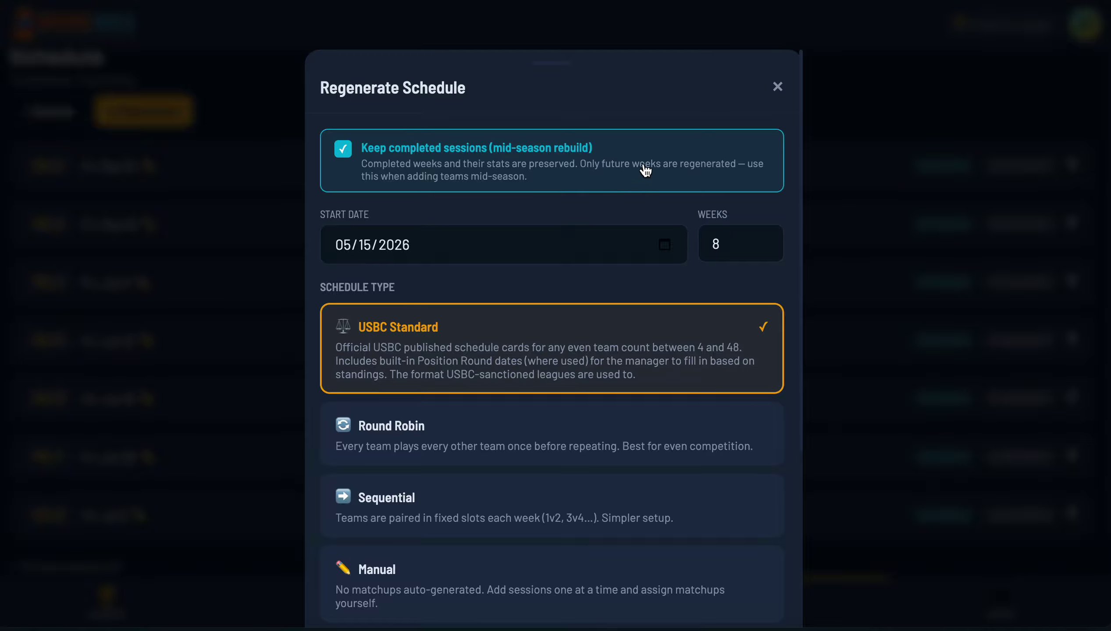
{"action": "scroll", "coordinate": [523, 250], "scroll_direction": "down", "scroll_amount": 5}
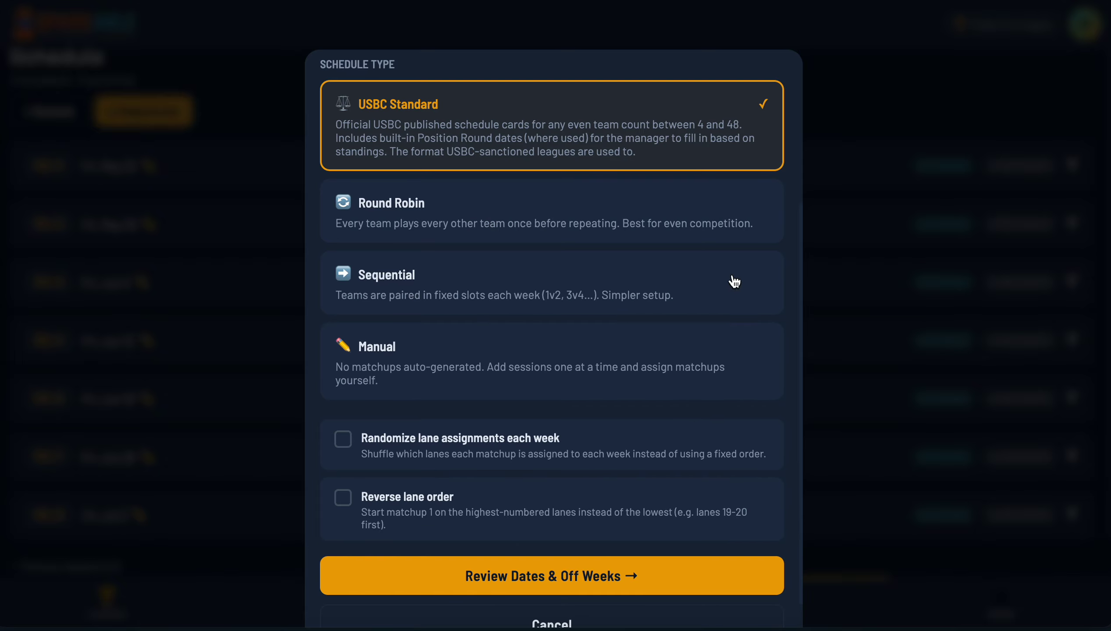
{"action": "scroll", "coordinate": [740, 248], "scroll_direction": "up", "scroll_amount": 5}
{"action": "left_click", "coordinate": [778, 87]}
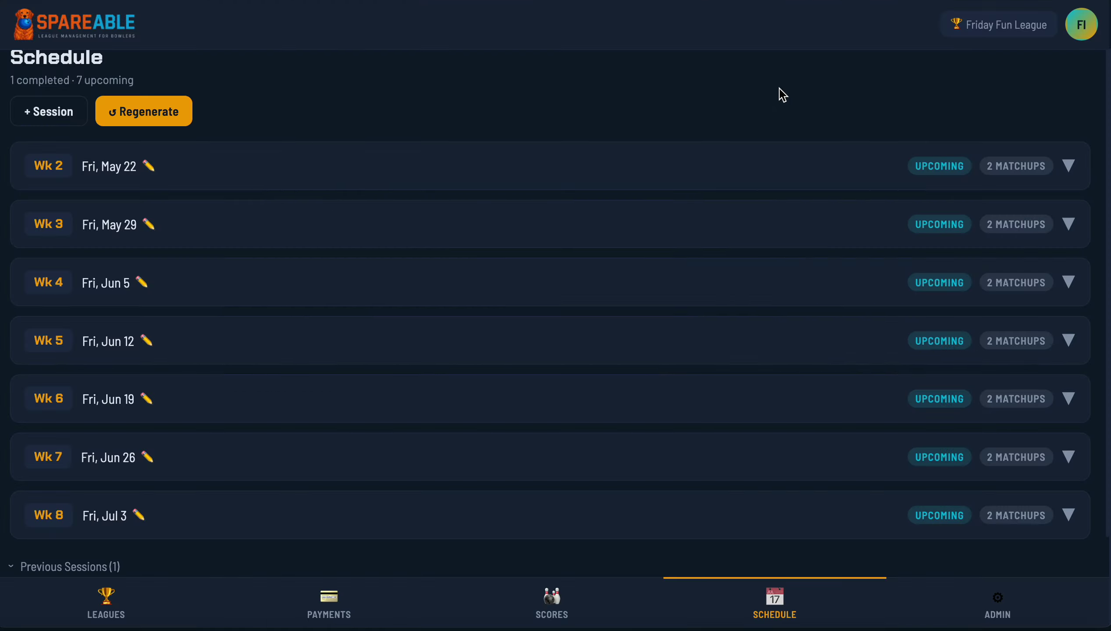
{"action": "scroll", "coordinate": [469, 282], "scroll_direction": "up", "scroll_amount": 2}
{"action": "scroll", "coordinate": [470, 282], "scroll_direction": "down", "scroll_amount": 3}
{"action": "scroll", "coordinate": [471, 282], "scroll_direction": "up", "scroll_amount": 3}
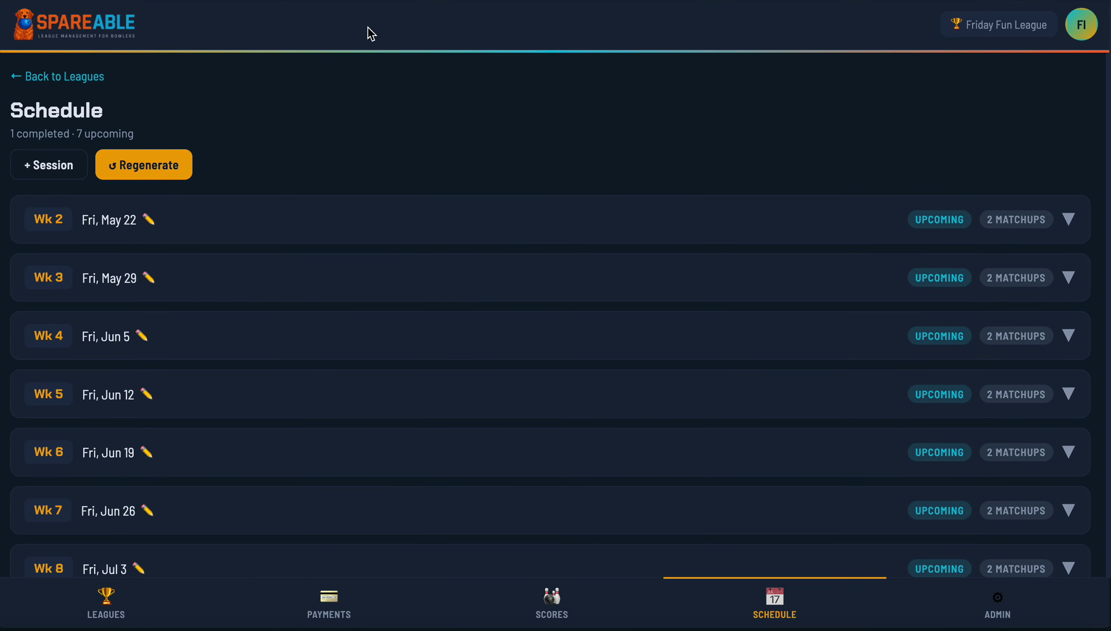